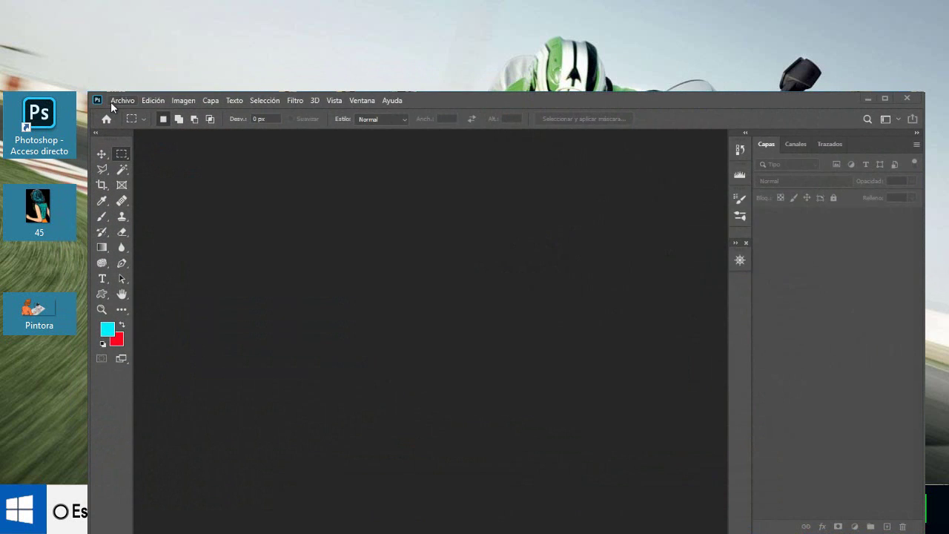
Step: Create a new 800 x 500 pixel document at 72 pixels/inch, RGB colour, with a white background
{"action": "left_click", "coordinate": [113, 101]}
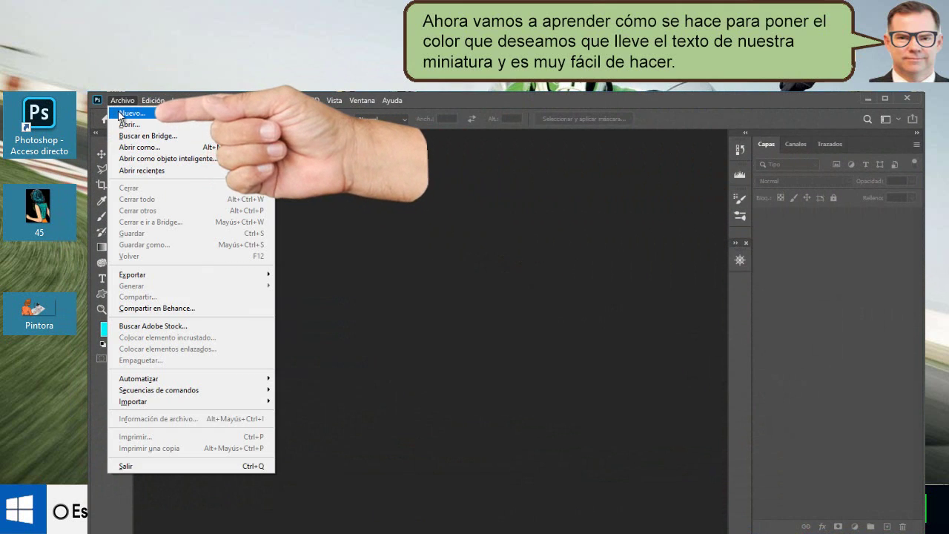
{"action": "left_click", "coordinate": [120, 114]}
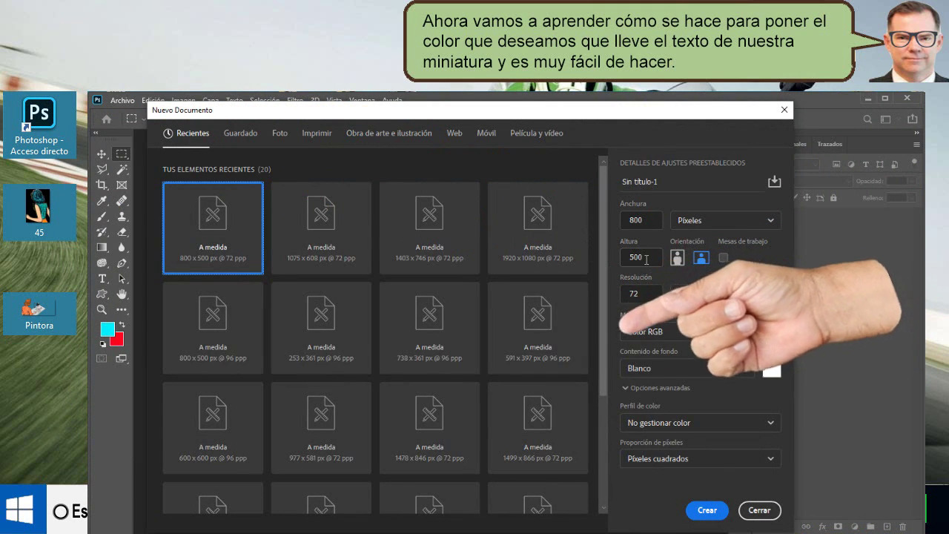
{"action": "left_click", "coordinate": [744, 368]}
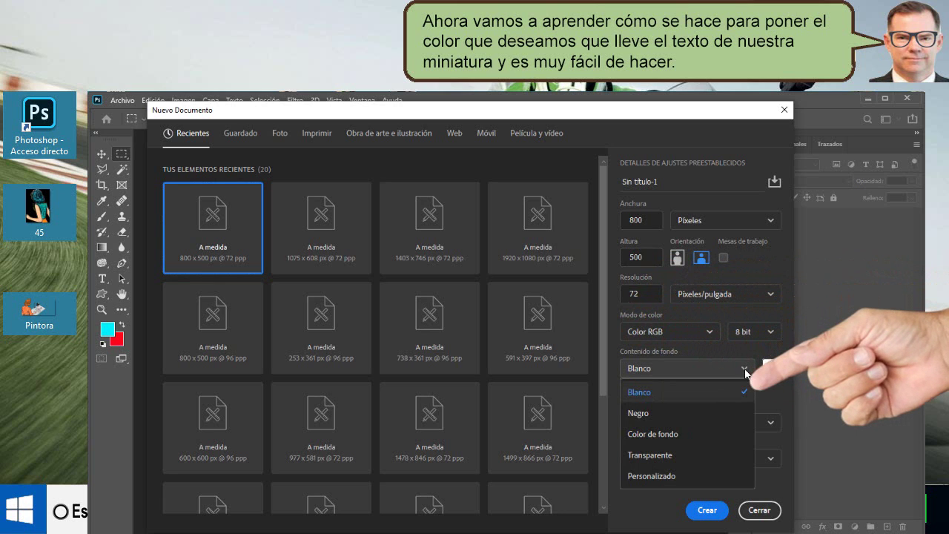
{"action": "left_click", "coordinate": [744, 380]}
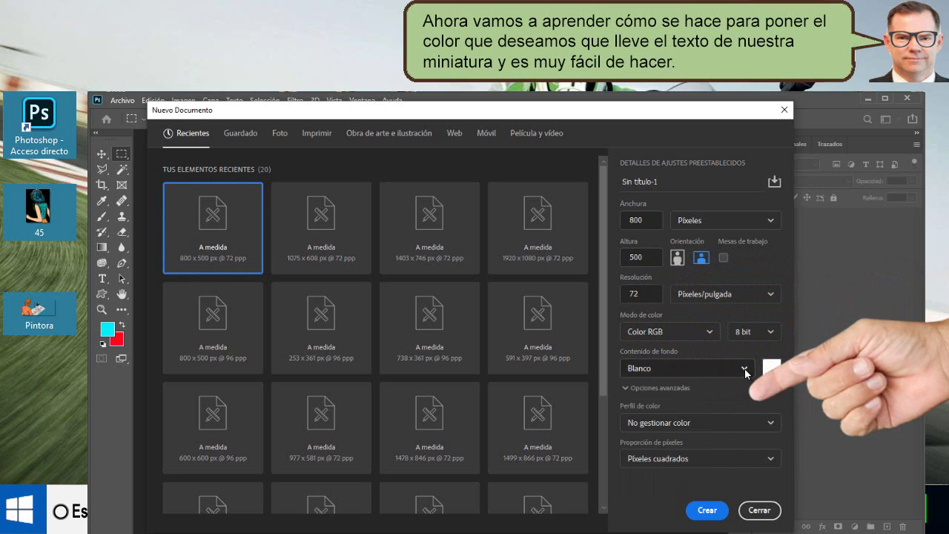
{"action": "left_click", "coordinate": [706, 510]}
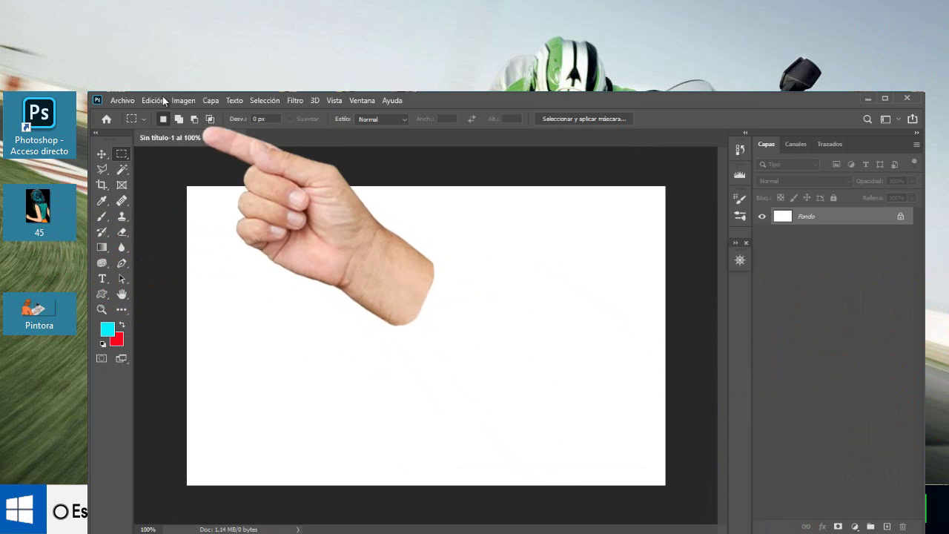
Step: Open the images 45 and Pintora together, check 45.png, and bring Pintora.png to the front
{"action": "left_click", "coordinate": [123, 101]}
{"action": "left_click", "coordinate": [129, 124]}
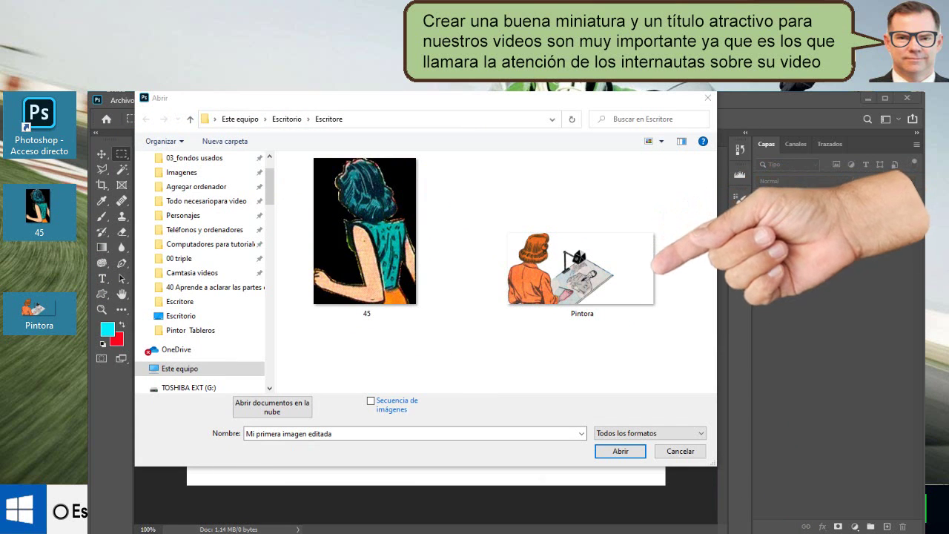
{"action": "left_click_drag", "start_coordinate": [669, 301], "coordinate": [354, 243]}
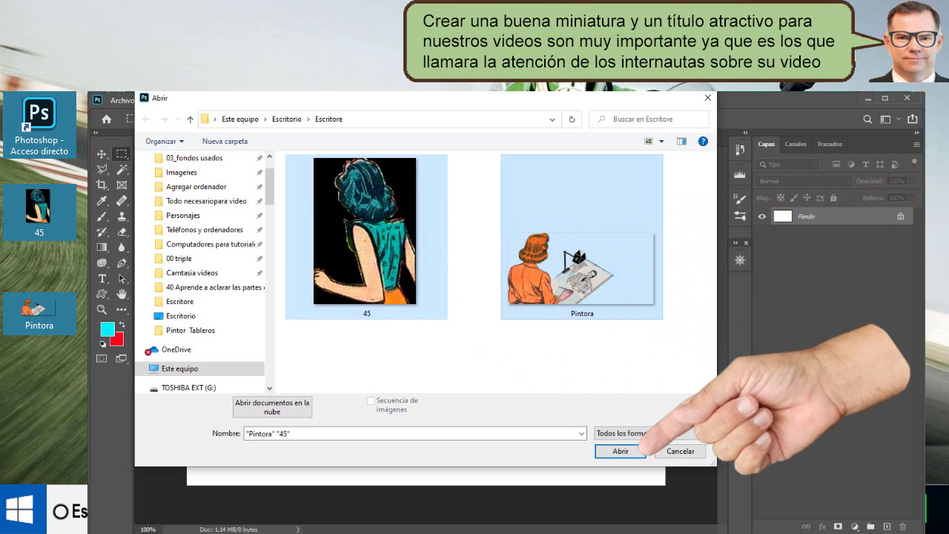
{"action": "left_click", "coordinate": [620, 451]}
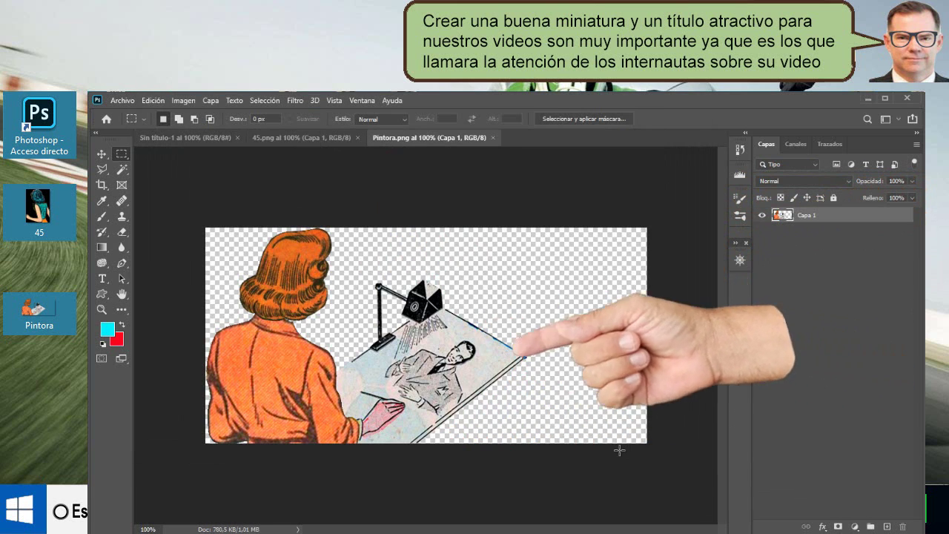
{"action": "left_click", "coordinate": [295, 139]}
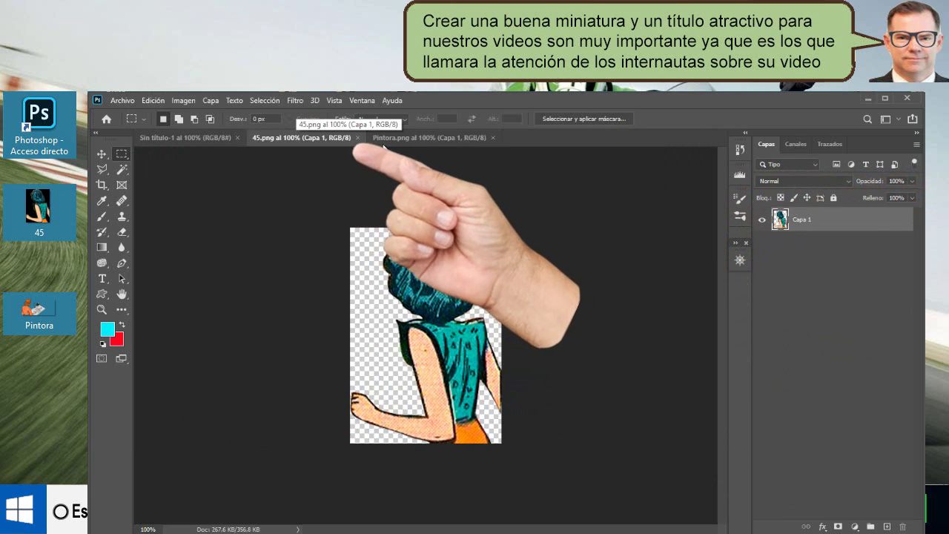
{"action": "left_click", "coordinate": [424, 138]}
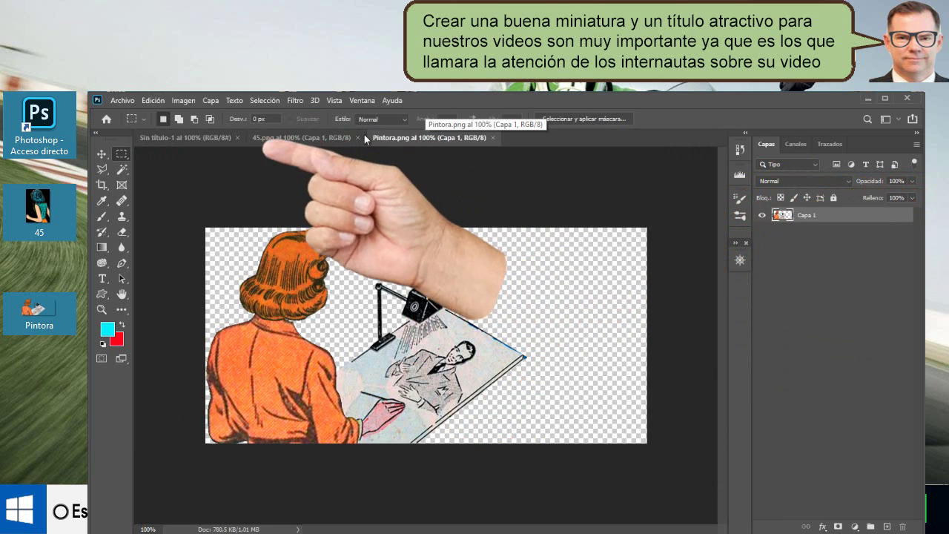
Step: Select the whole Pintora image with a rectangular marquee and copy it
{"action": "right_click", "coordinate": [121, 153]}
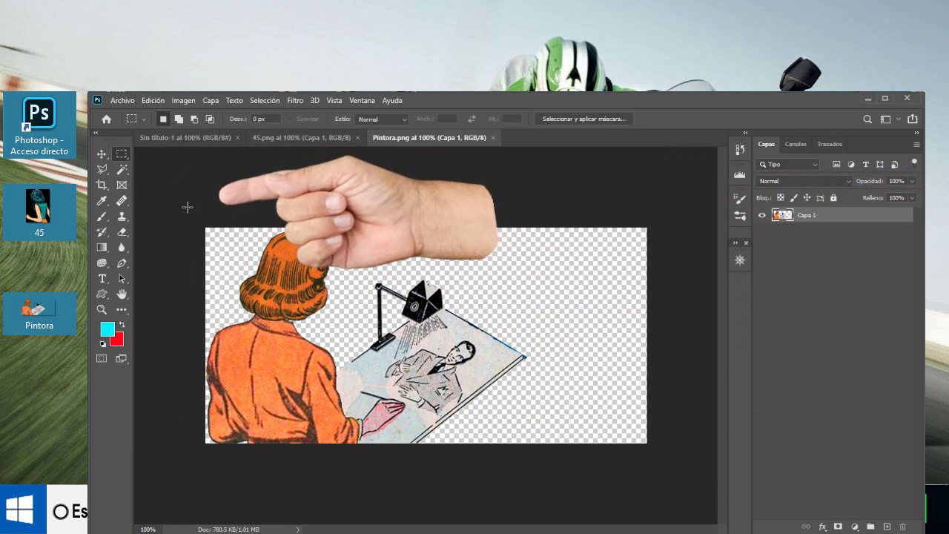
{"action": "left_click_drag", "start_coordinate": [187, 206], "coordinate": [652, 448]}
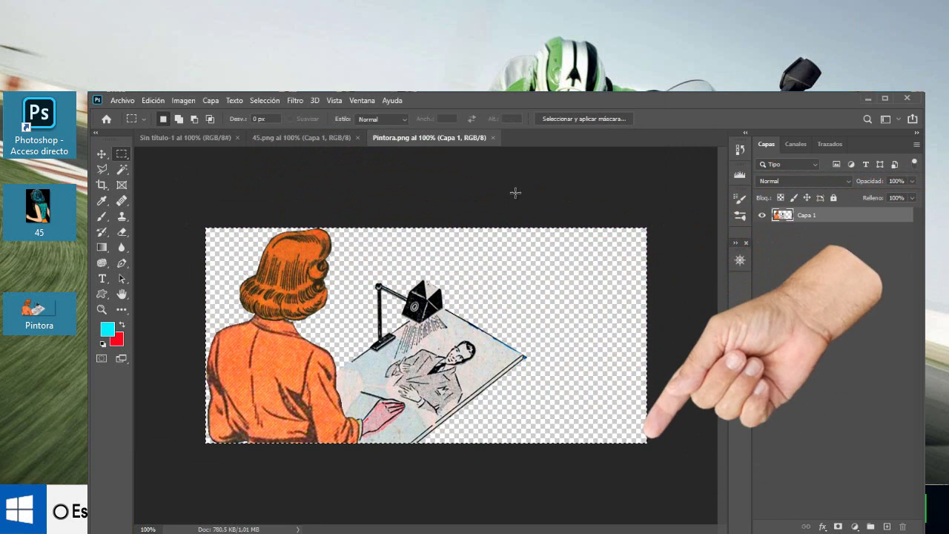
{"action": "left_click", "coordinate": [154, 100]}
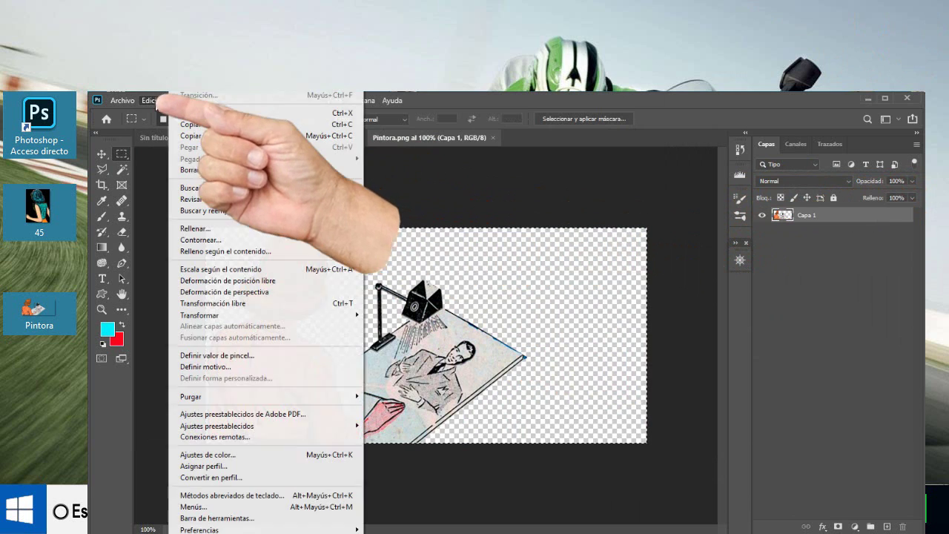
{"action": "left_click", "coordinate": [190, 125]}
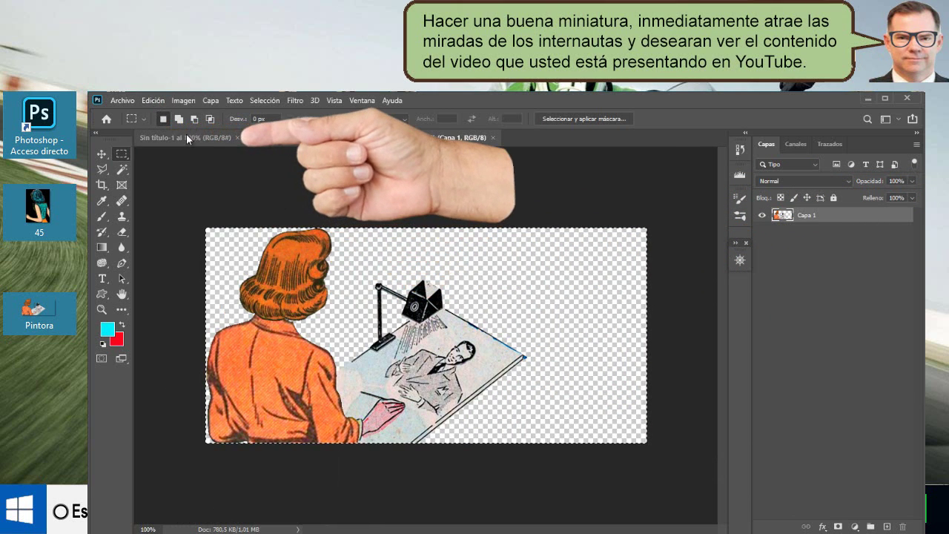
Step: Paste the copied woman at the drawing table into the blank document and move her to the canvas's lower-left corner
{"action": "left_click", "coordinate": [183, 138]}
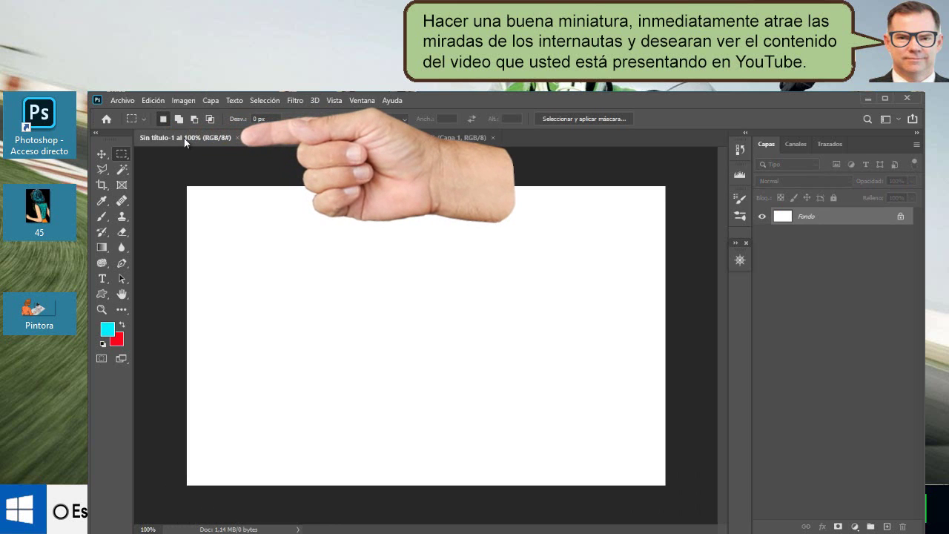
{"action": "left_click", "coordinate": [149, 99]}
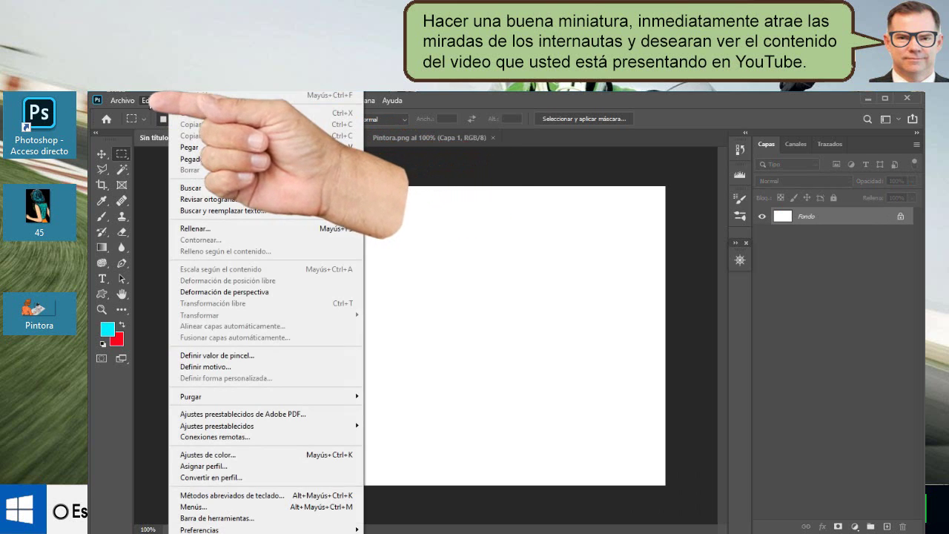
{"action": "left_click", "coordinate": [184, 149]}
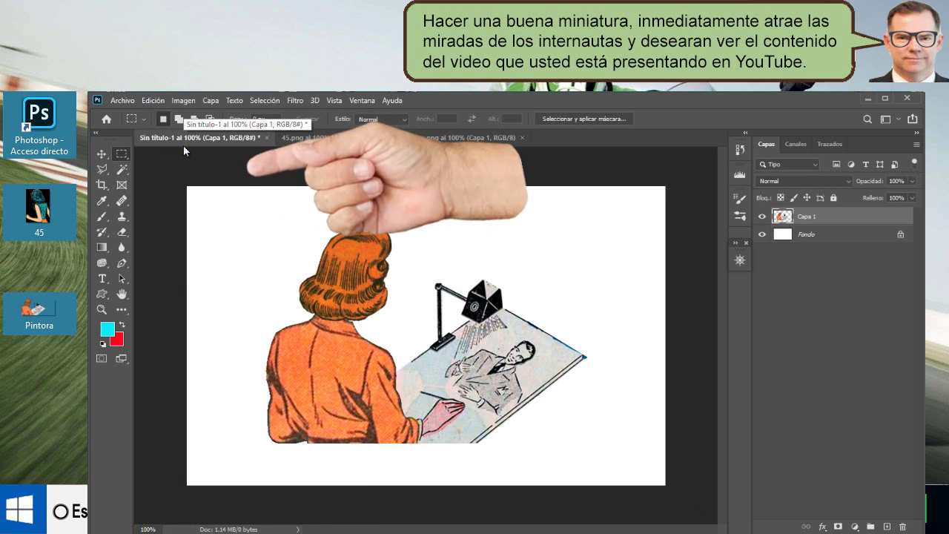
{"action": "left_click", "coordinate": [103, 155]}
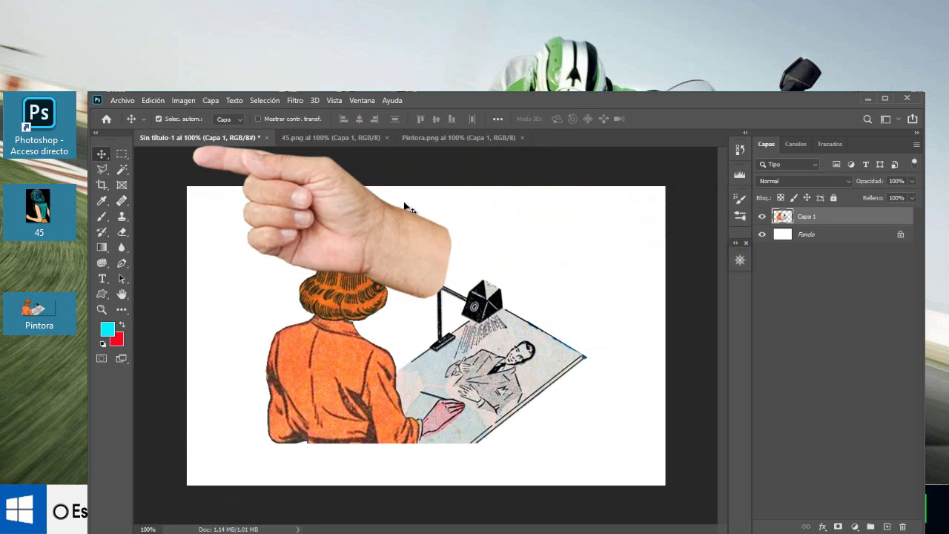
{"action": "left_click_drag", "start_coordinate": [363, 393], "coordinate": [285, 434]}
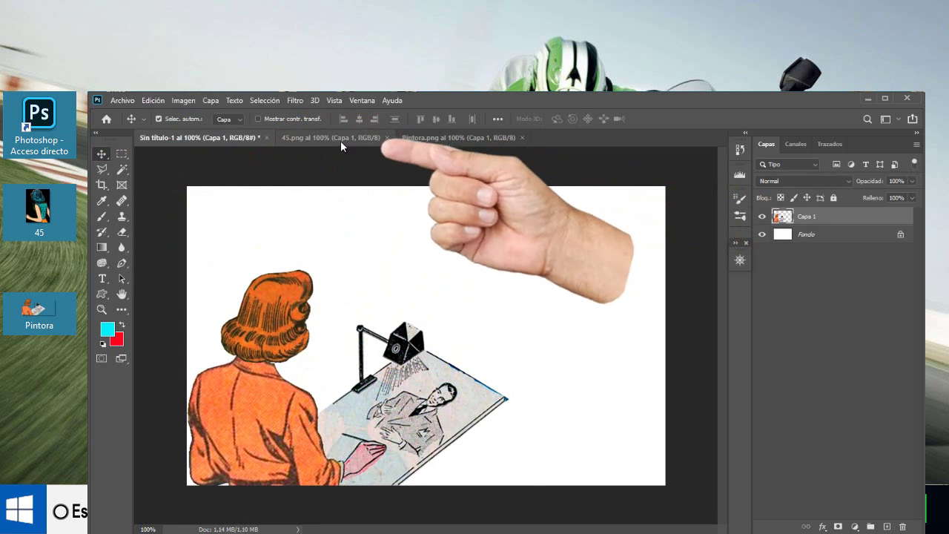
Step: Select the whole 45.png image with a rectangular marquee and copy it
{"action": "left_click", "coordinate": [337, 138]}
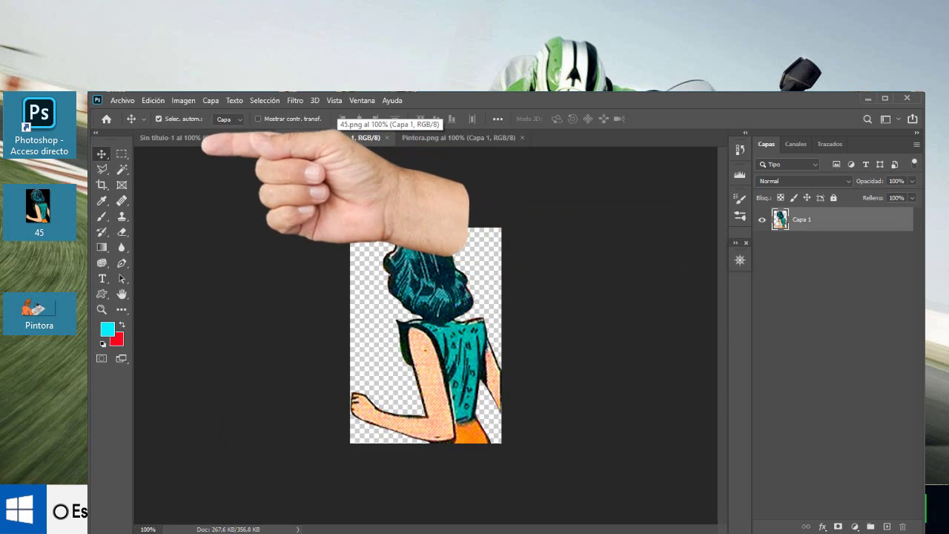
{"action": "left_click", "coordinate": [122, 153]}
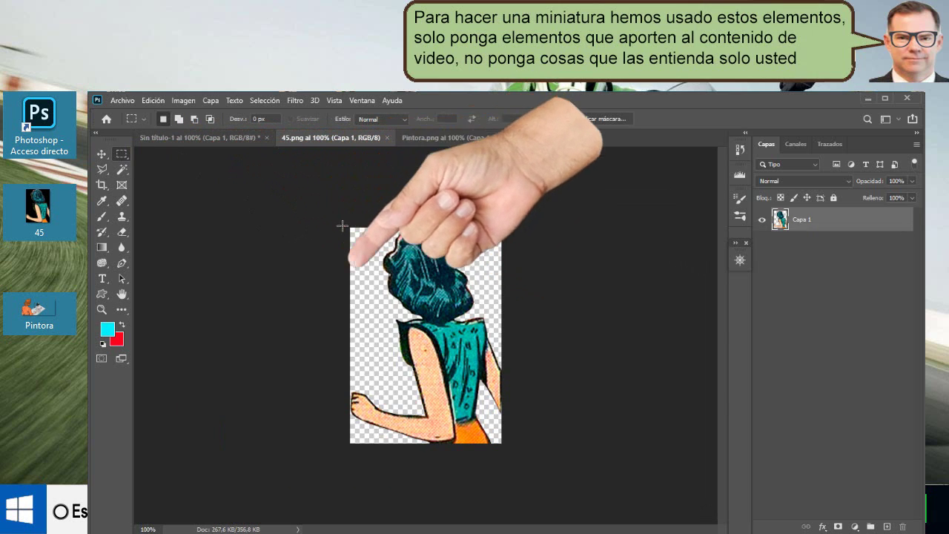
{"action": "left_click_drag", "start_coordinate": [341, 222], "coordinate": [518, 459]}
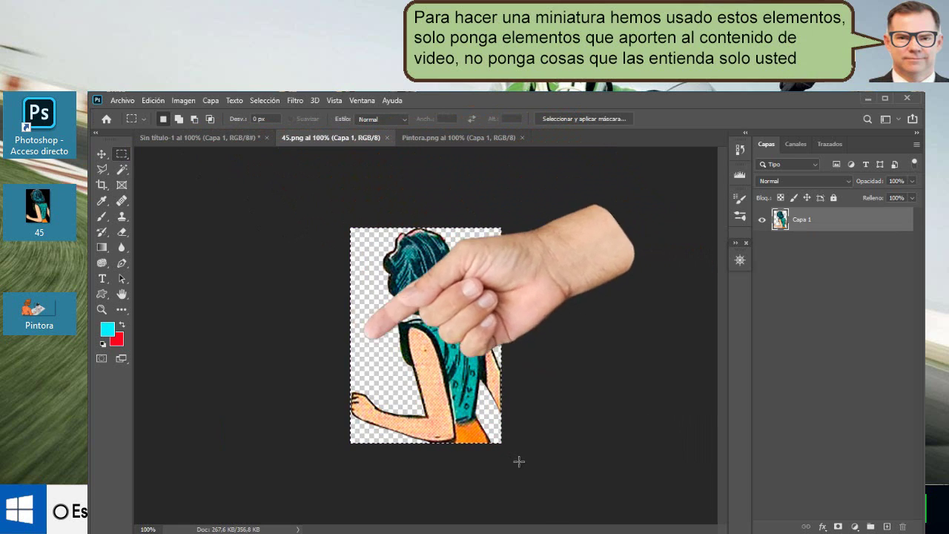
{"action": "left_click", "coordinate": [153, 100]}
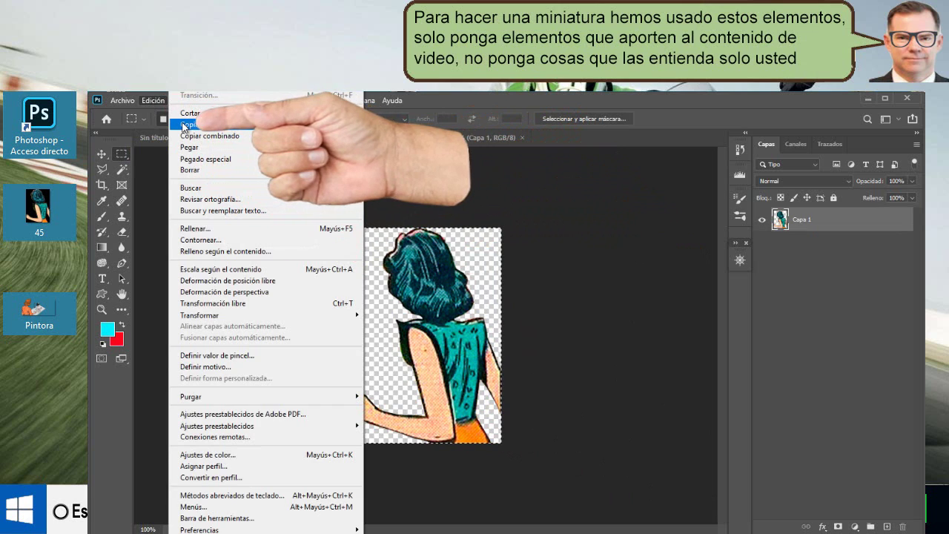
{"action": "left_click", "coordinate": [182, 123]}
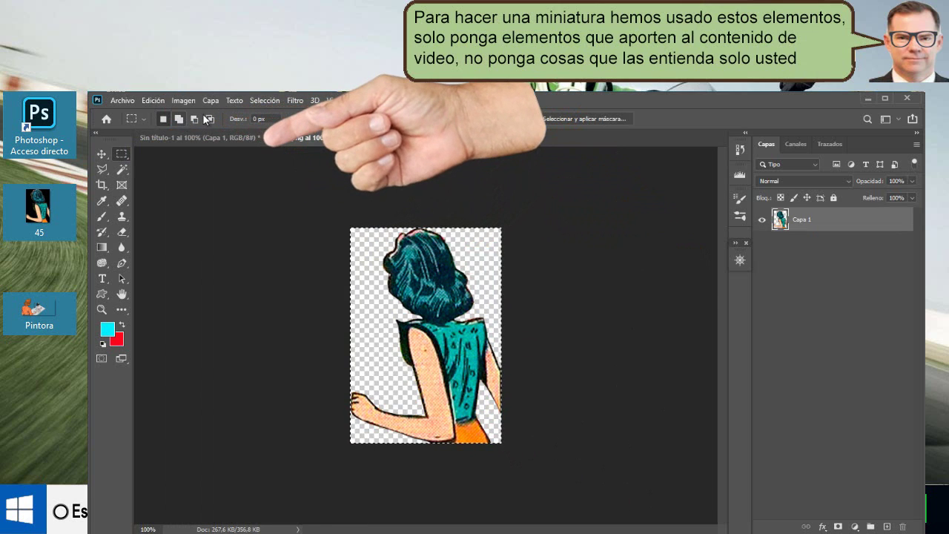
Step: Paste the copied teal-haired woman into the untitled document and move her to the canvas's lower-right corner
{"action": "left_click", "coordinate": [218, 137]}
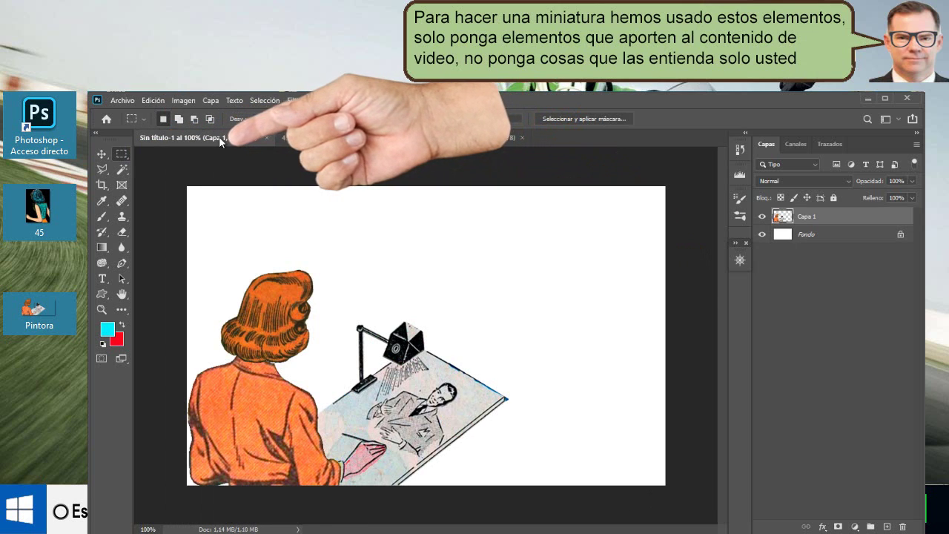
{"action": "left_click", "coordinate": [151, 101]}
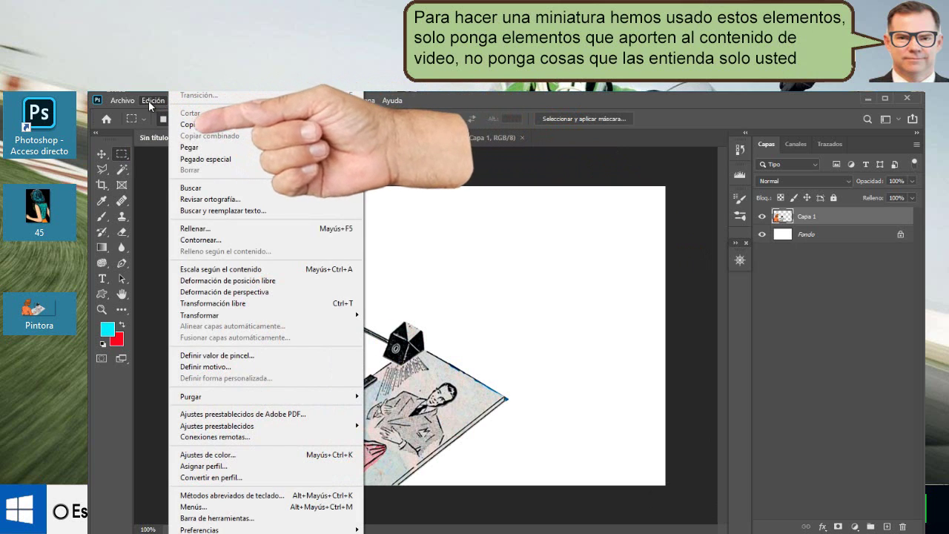
{"action": "left_click", "coordinate": [189, 148]}
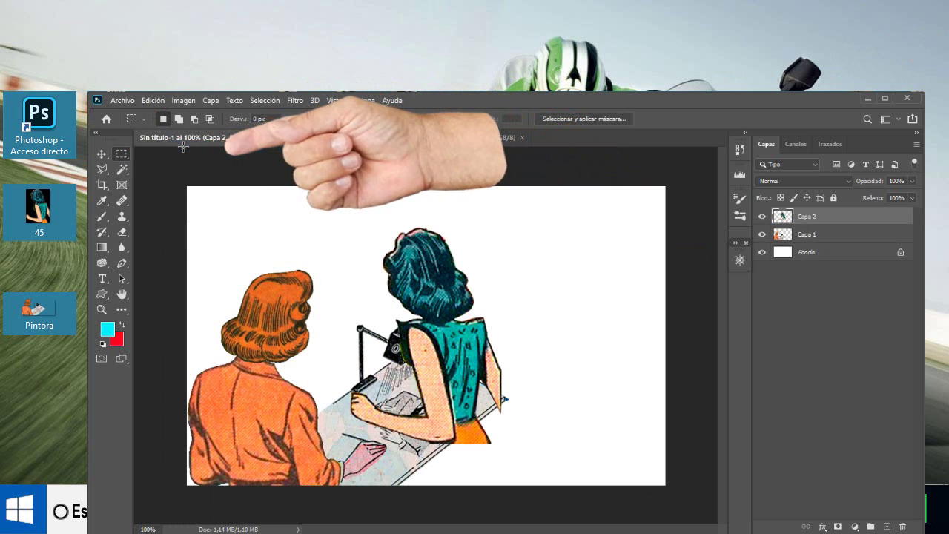
{"action": "left_click", "coordinate": [102, 154]}
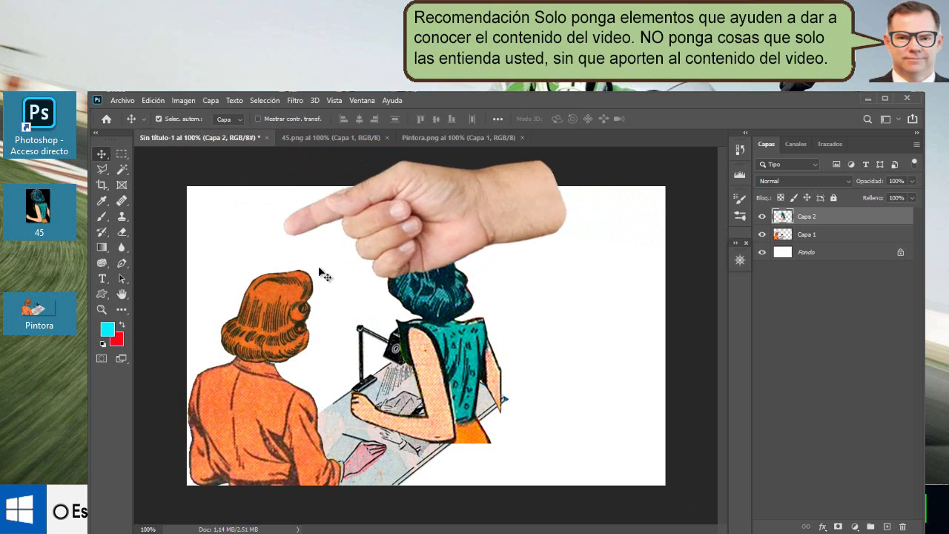
{"action": "left_click_drag", "start_coordinate": [433, 341], "coordinate": [597, 383]}
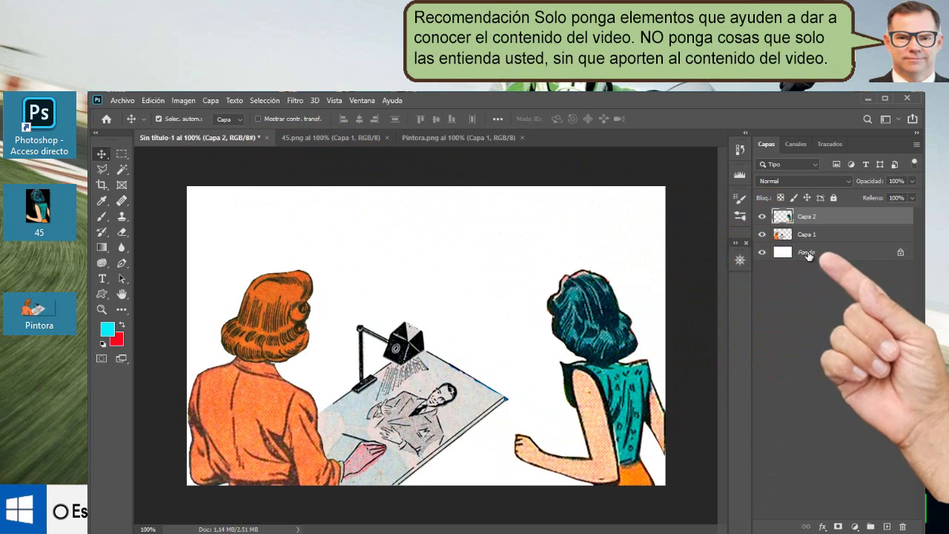
Step: Fill the Fondo layer with a green linear gradient from NCreative Gradients 3, running diagonally from near the centre down to the right
{"action": "left_click", "coordinate": [808, 254]}
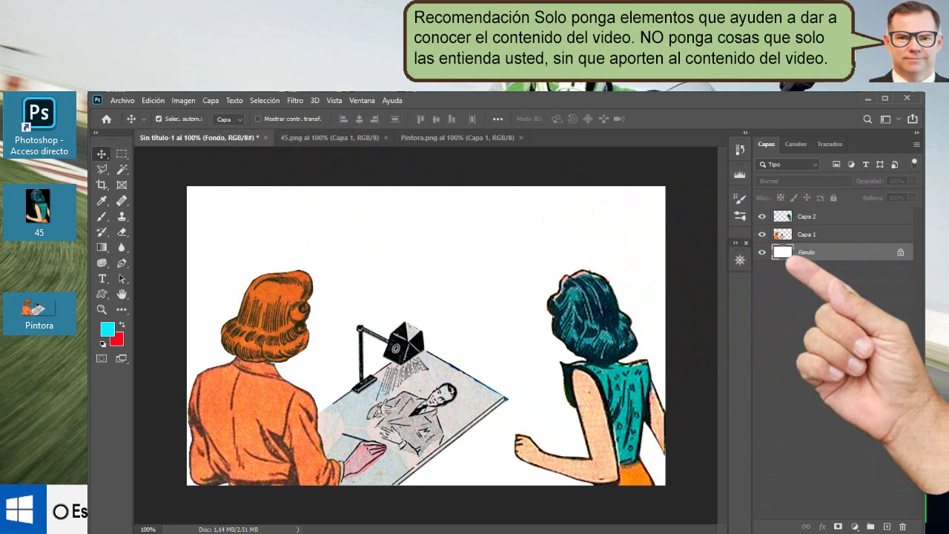
{"action": "left_click", "coordinate": [104, 246]}
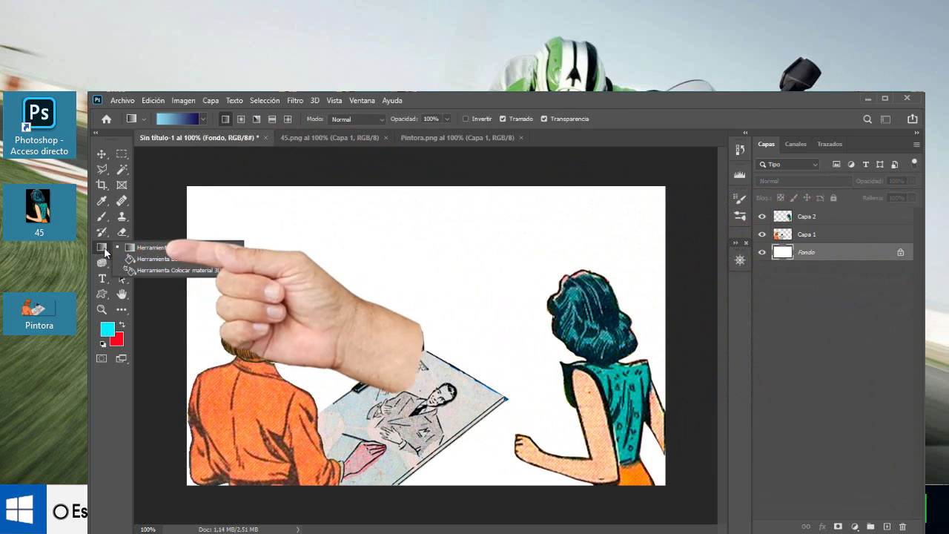
{"action": "left_click", "coordinate": [128, 247]}
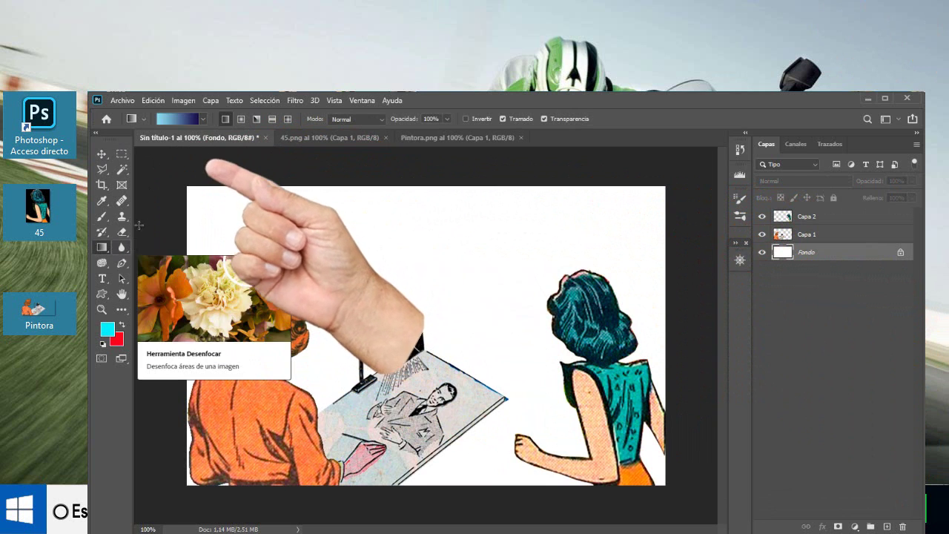
{"action": "left_click", "coordinate": [202, 120]}
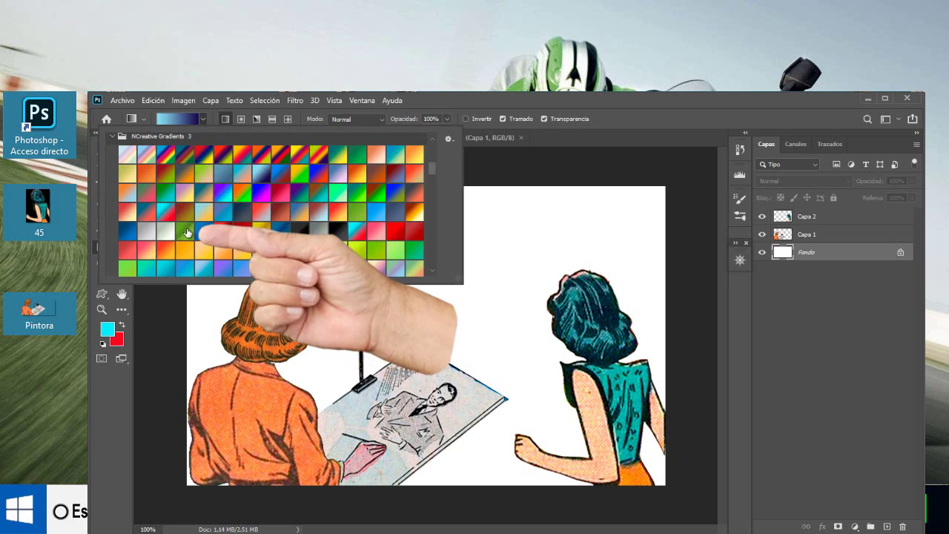
{"action": "left_click", "coordinate": [185, 230]}
{"action": "key", "text": "Return"}
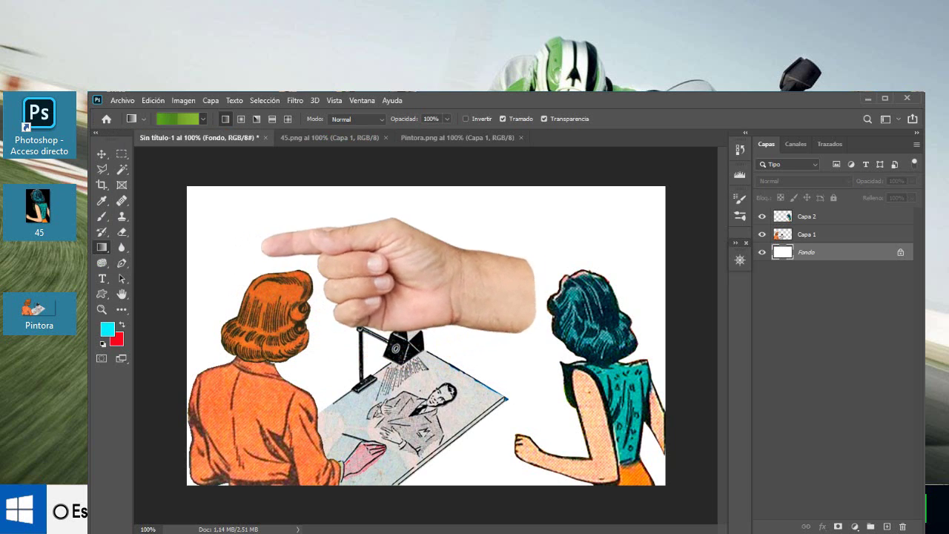
{"action": "left_click_drag", "start_coordinate": [473, 291], "coordinate": [526, 332]}
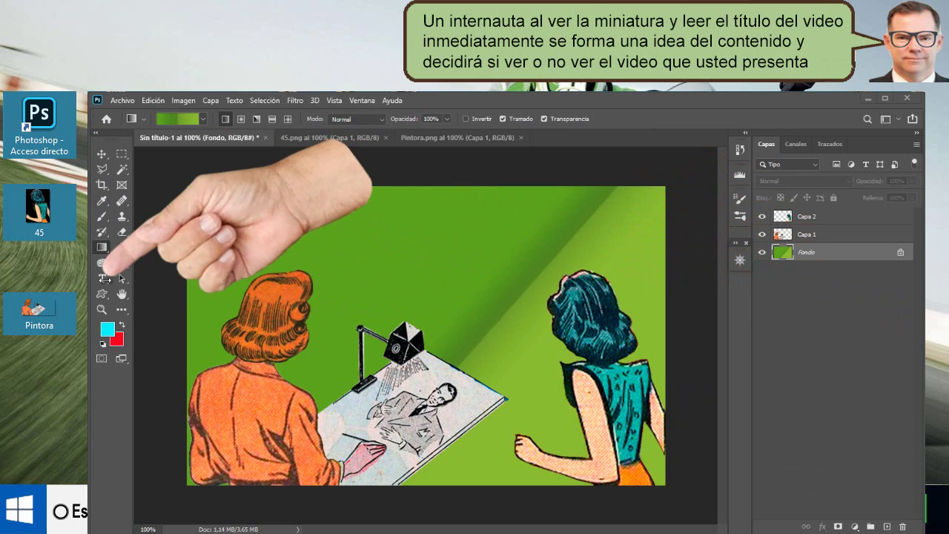
Step: Add the horizontal title "Creando mi primera miniaturas para YouTube" across the canvas's upper part in white Calibri Bold, 48 pt
{"action": "left_click", "coordinate": [103, 280]}
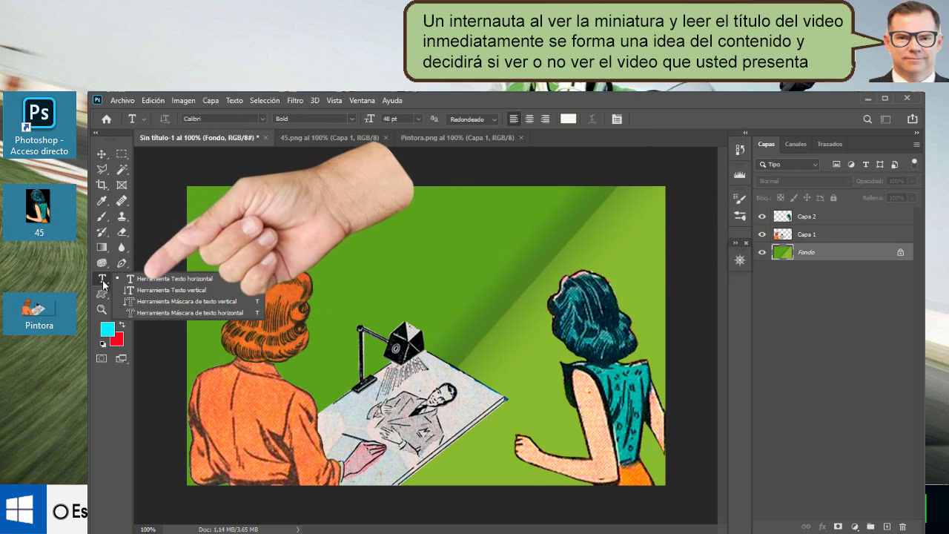
{"action": "left_click", "coordinate": [149, 275]}
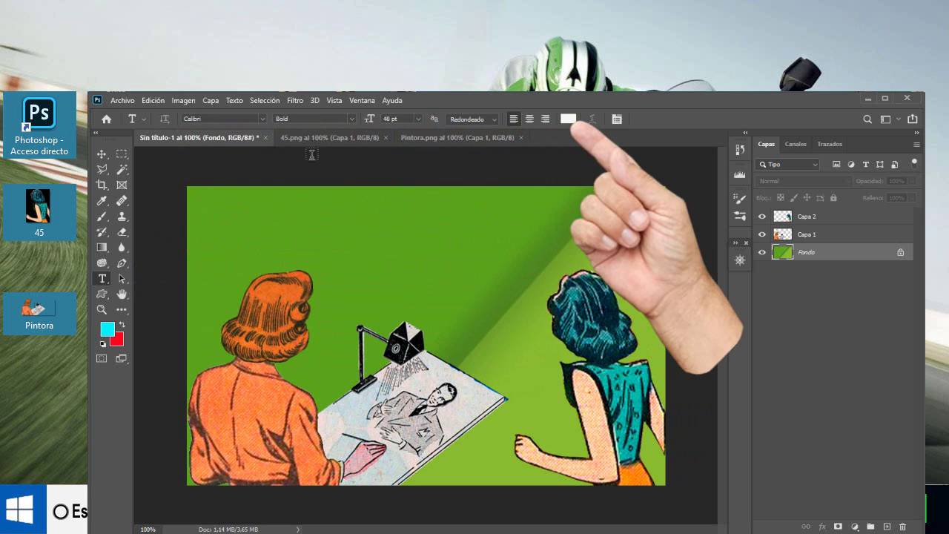
{"action": "left_click", "coordinate": [222, 231]}
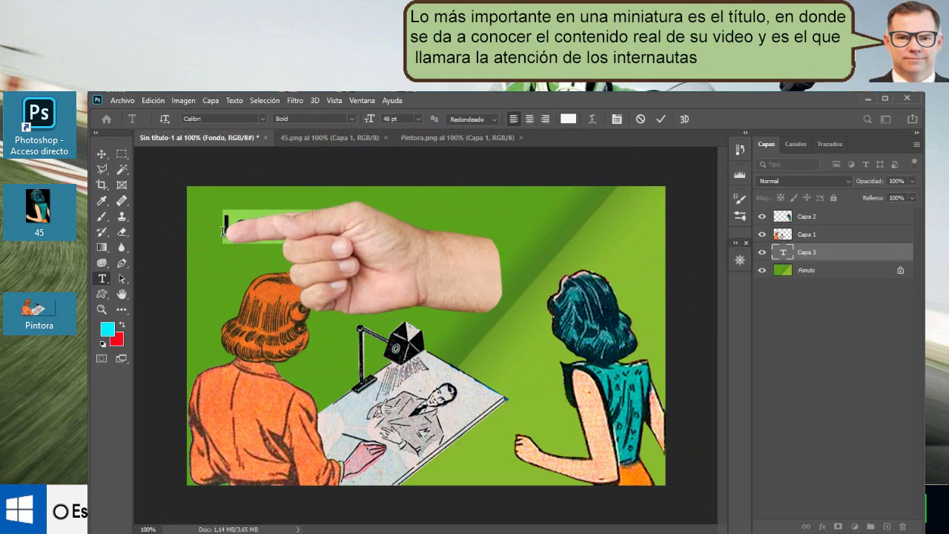
{"action": "key", "text": "ctrl+v"}
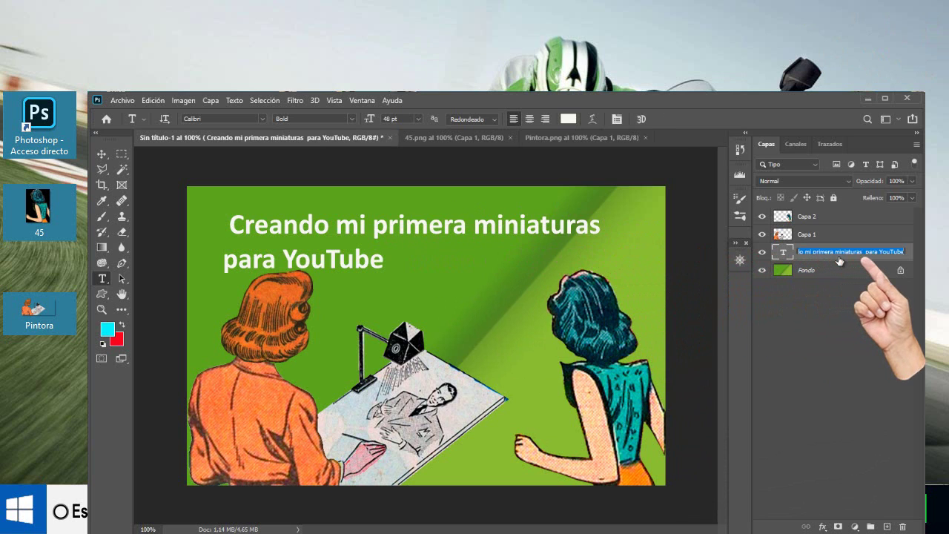
Step: Give the title text layer a black 6 px outside stroke (Trazo) at 100% opacity
{"action": "double_click", "coordinate": [875, 252]}
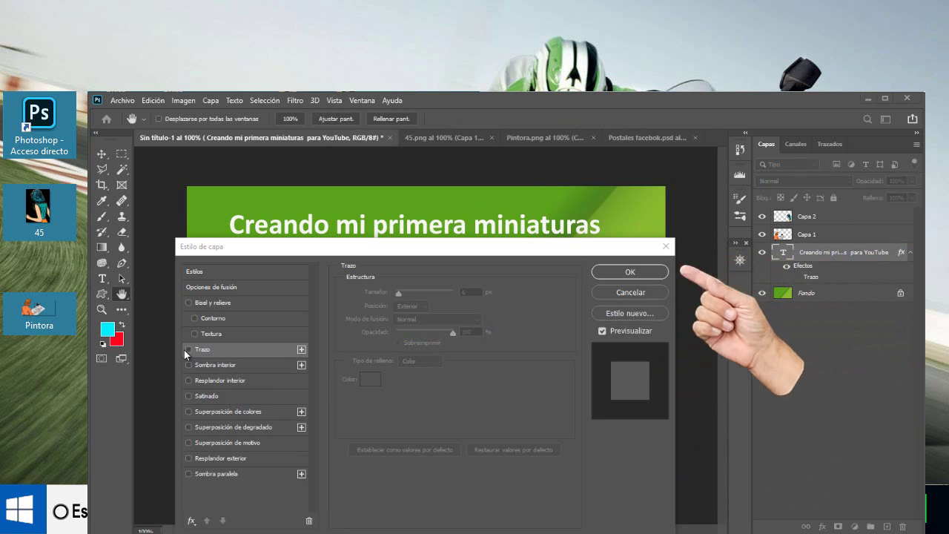
{"action": "left_click", "coordinate": [189, 349]}
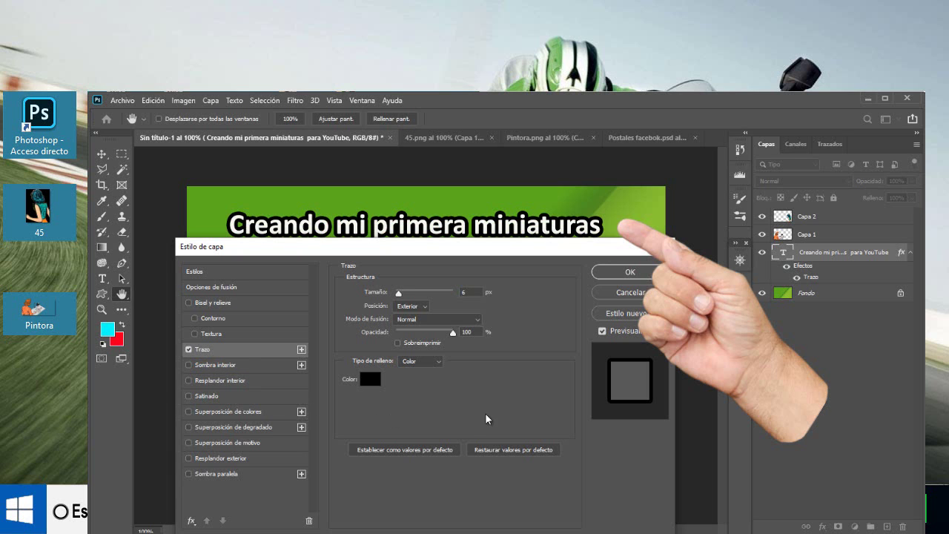
{"action": "left_click", "coordinate": [630, 272]}
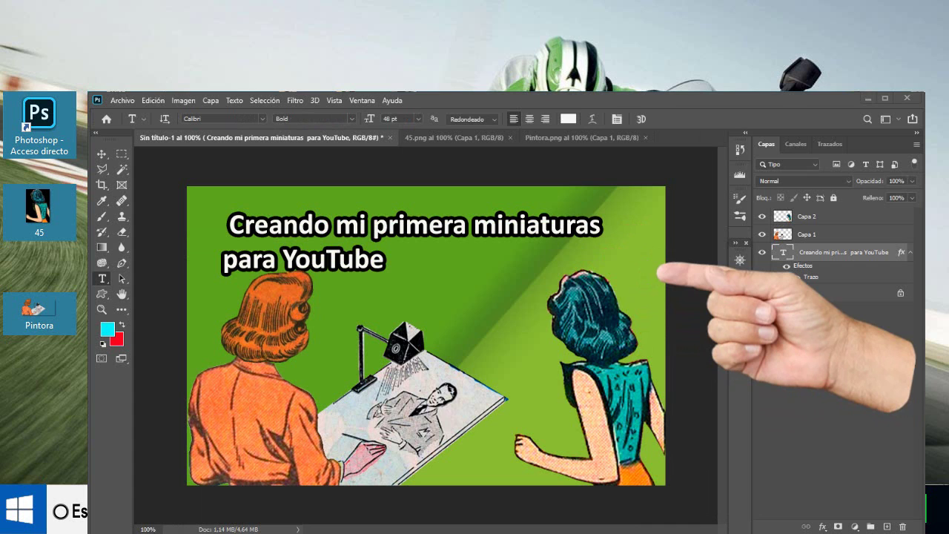
Step: Save the thumbnail in the Escritore folder as a PNG named "Mi primera imagen editada" with the large file size option
{"action": "left_click", "coordinate": [119, 100]}
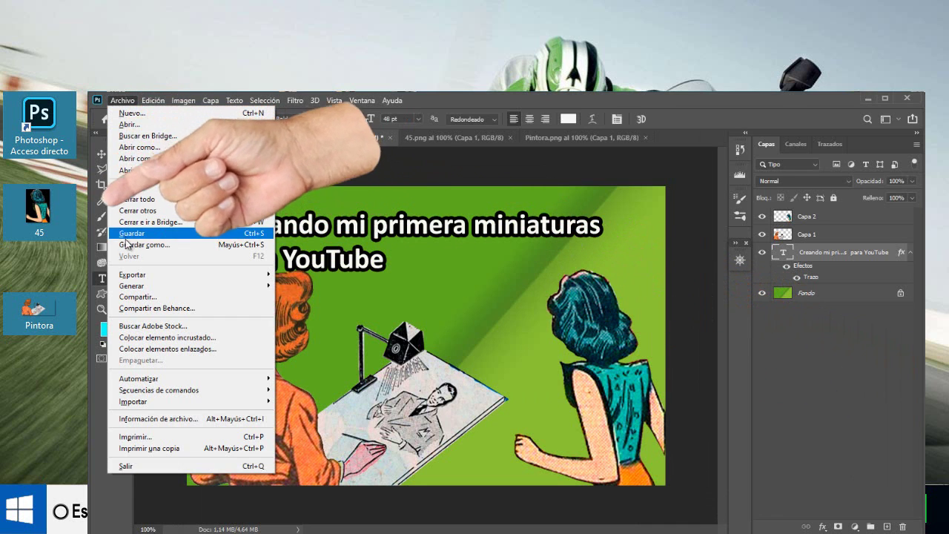
{"action": "left_click", "coordinate": [125, 244]}
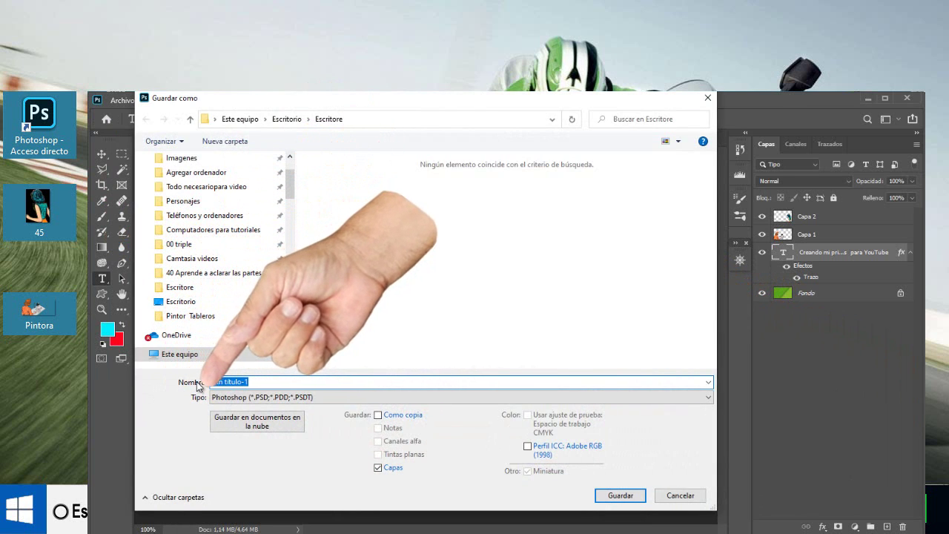
{"action": "type", "text": "Mi primera imagen editada"}
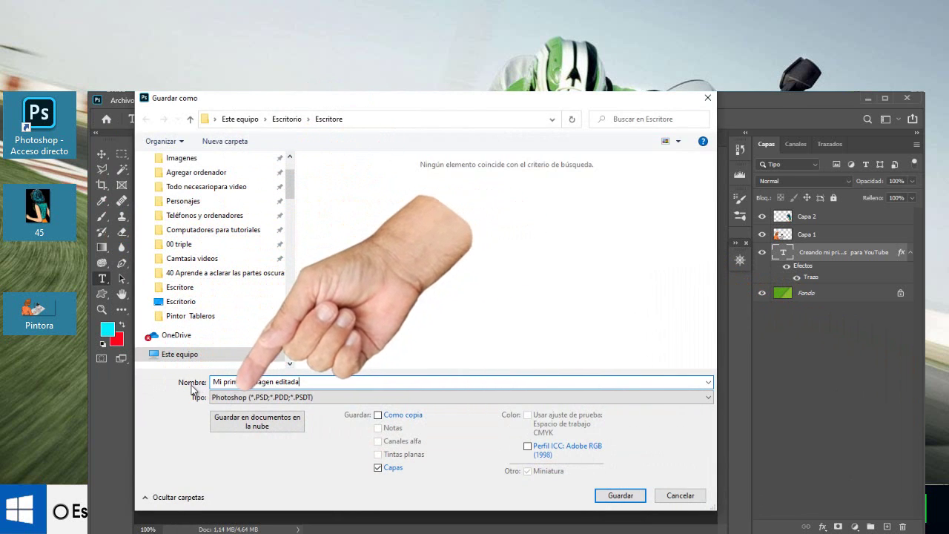
{"action": "left_click", "coordinate": [252, 397]}
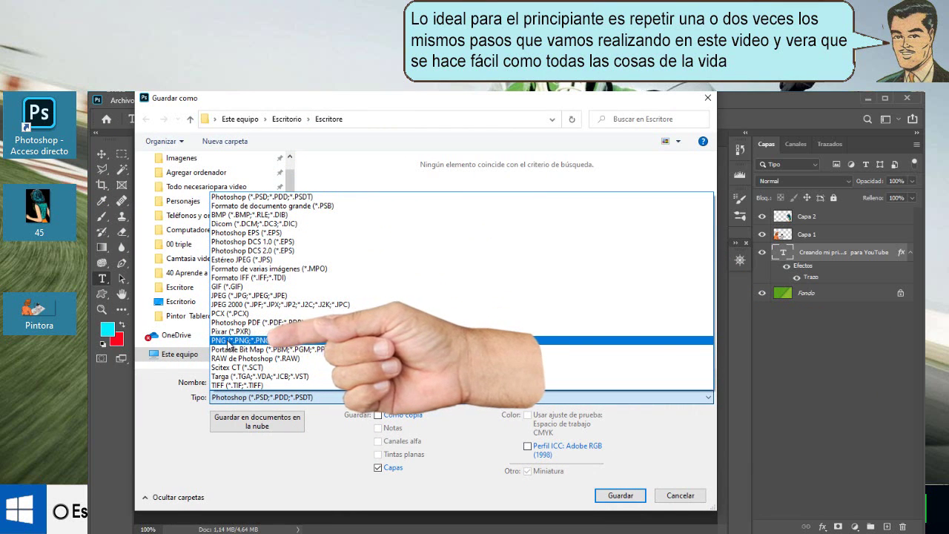
{"action": "left_click", "coordinate": [228, 340]}
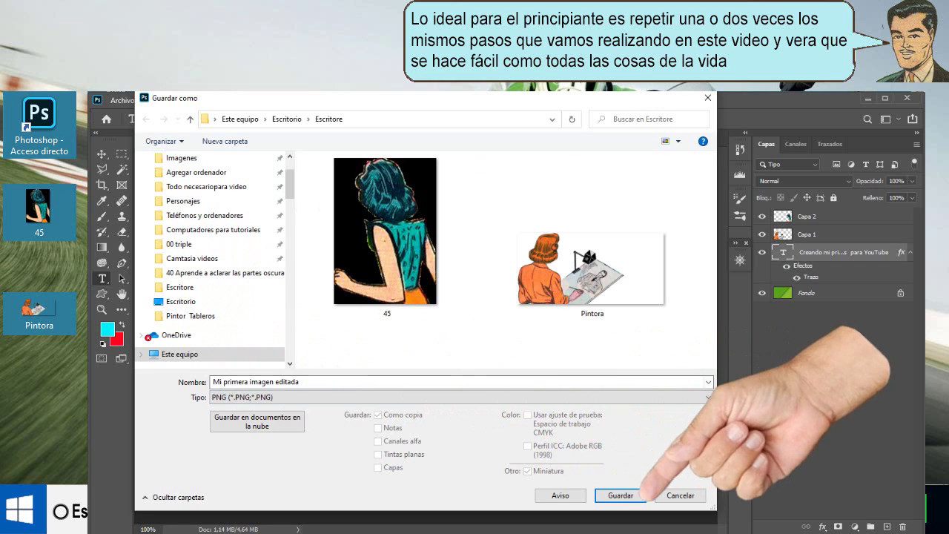
{"action": "left_click", "coordinate": [624, 492]}
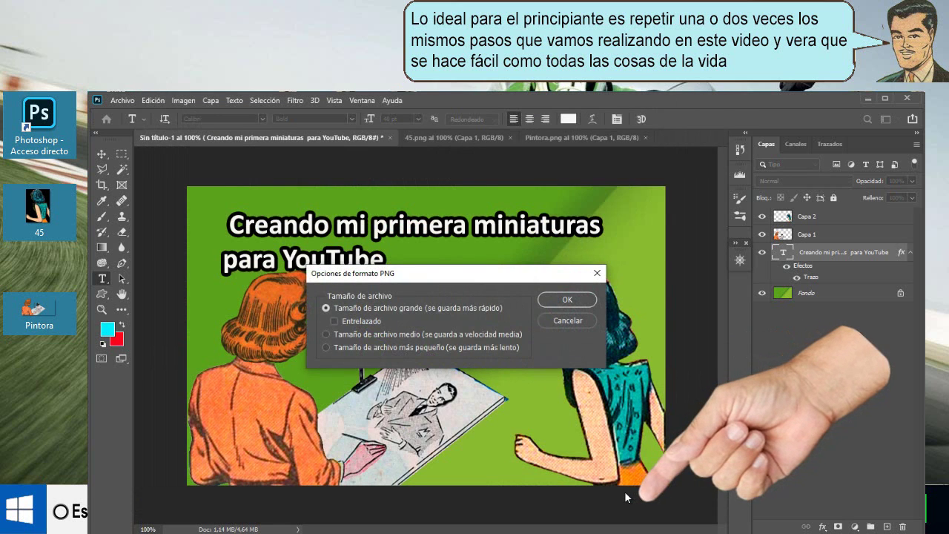
{"action": "left_click", "coordinate": [561, 299]}
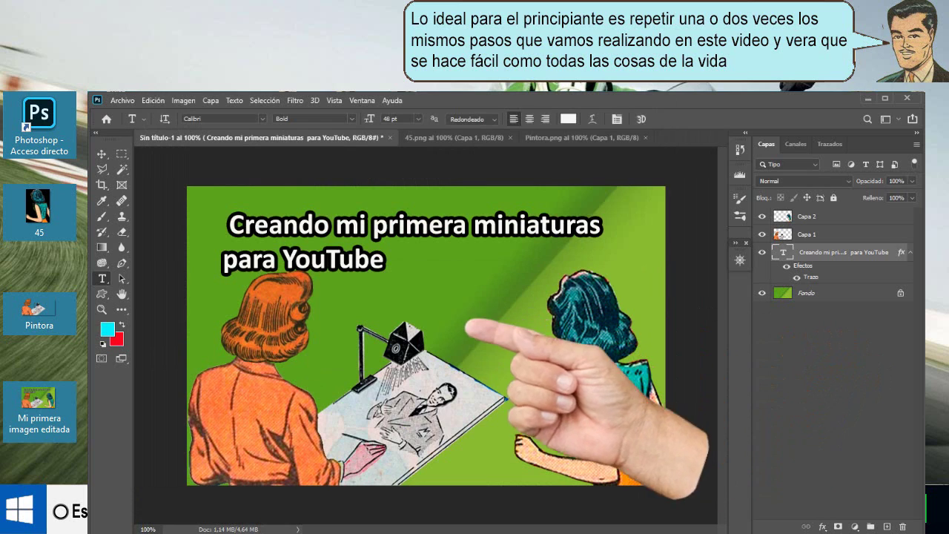